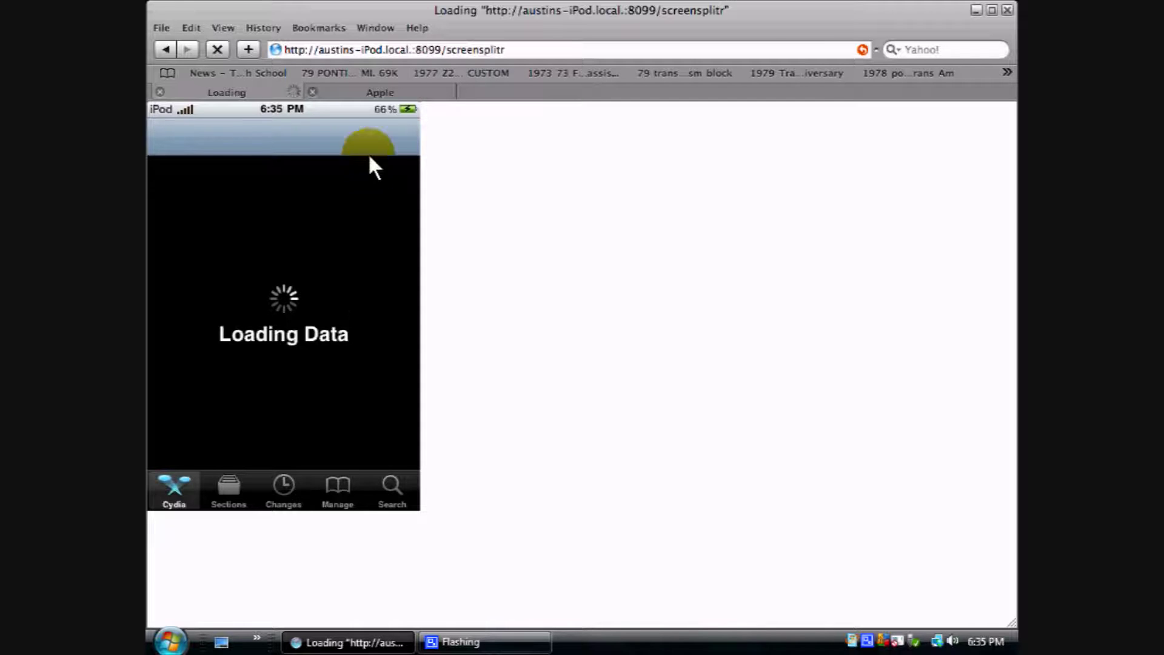
- Go from the Apple homepage tab to Downloads and open the Safari 4 download page
click(365, 89)
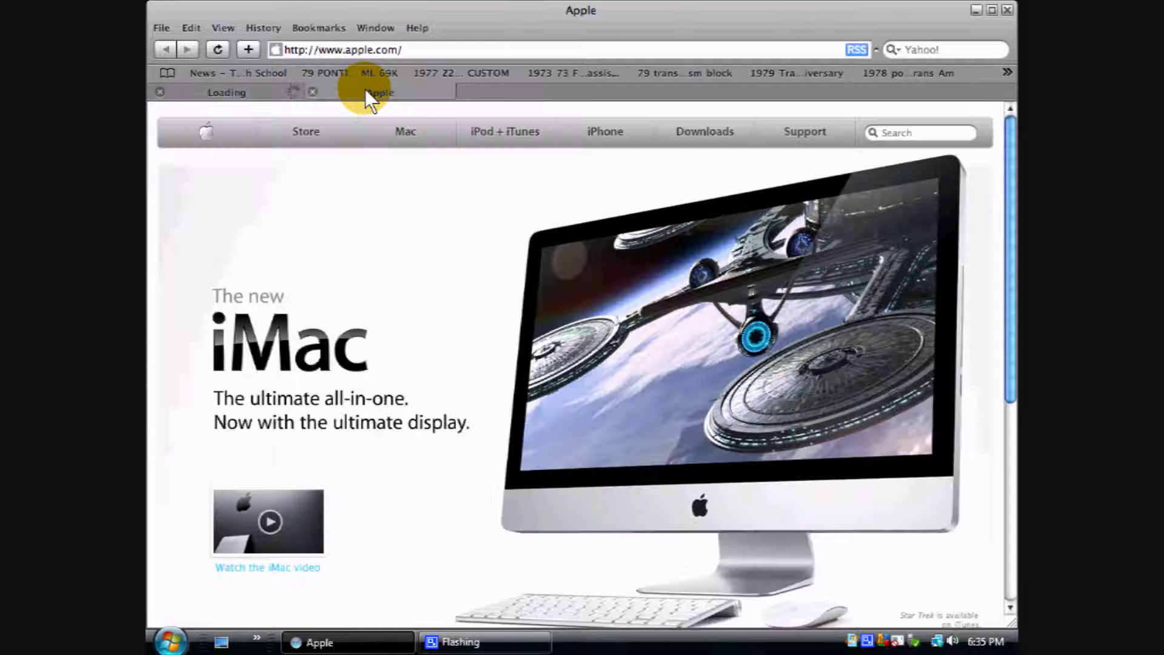
scroll(409, 273, down, 3)
scroll(424, 319, up, 3)
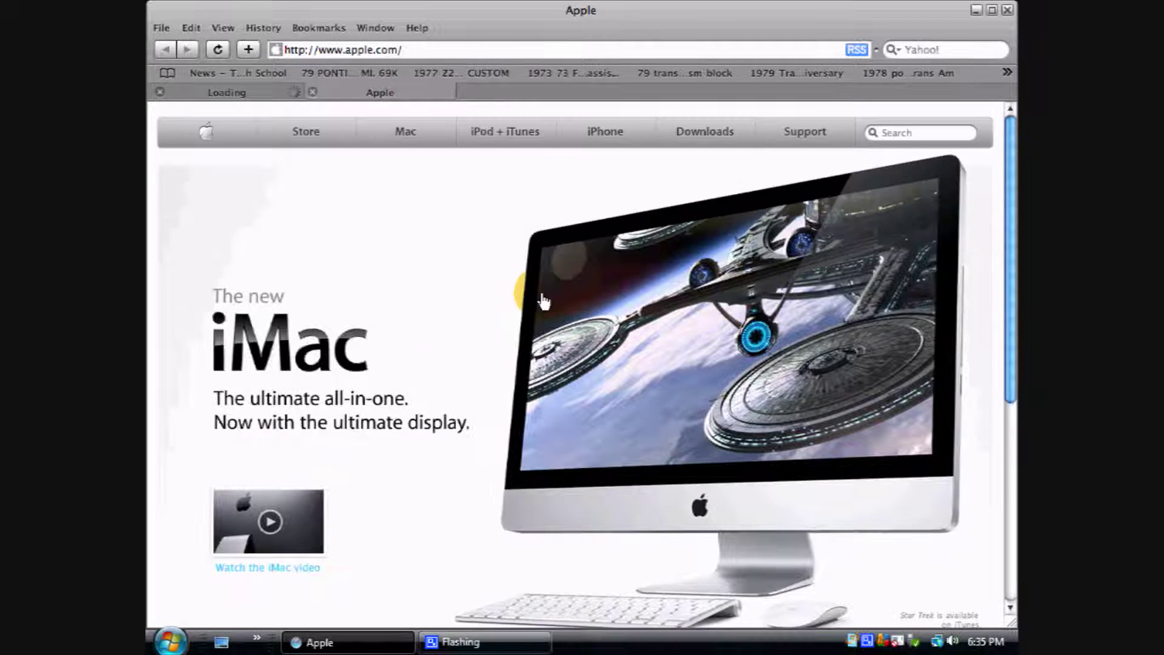
click(690, 131)
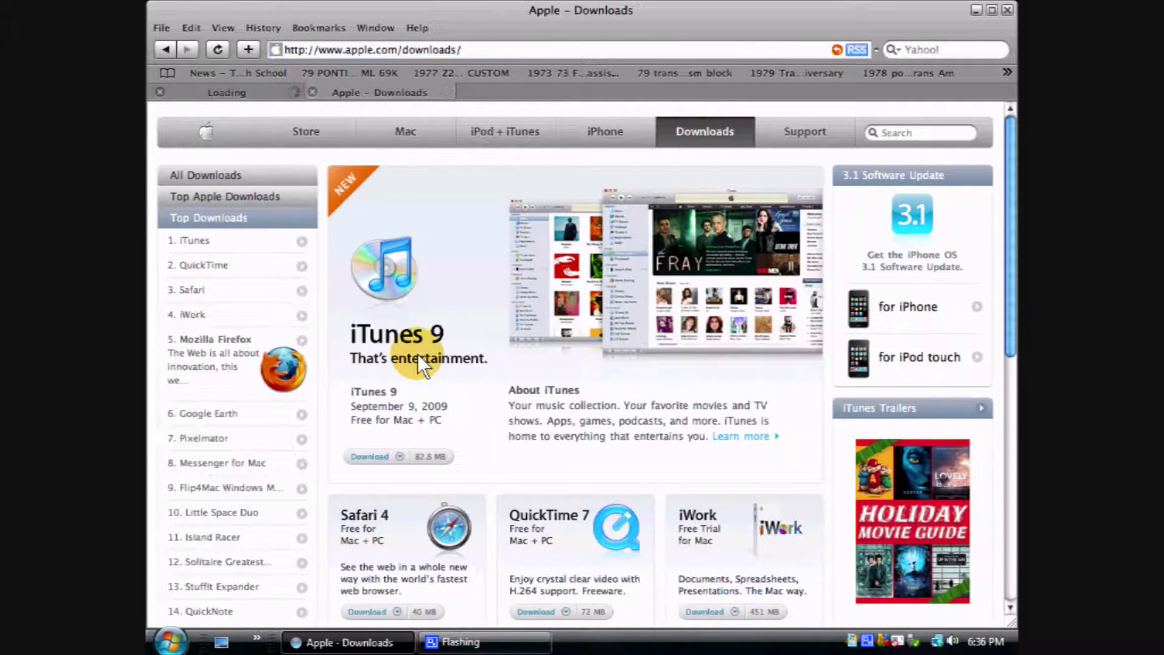
scroll(428, 346, down, 1)
scroll(437, 300, down, 2)
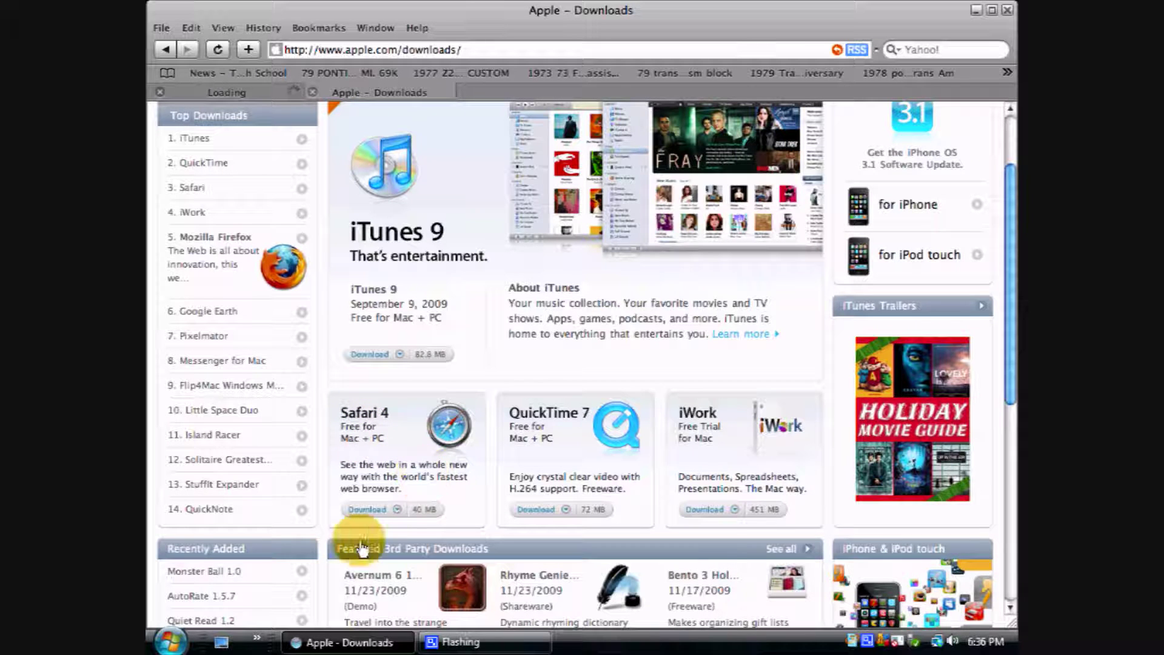
click(369, 509)
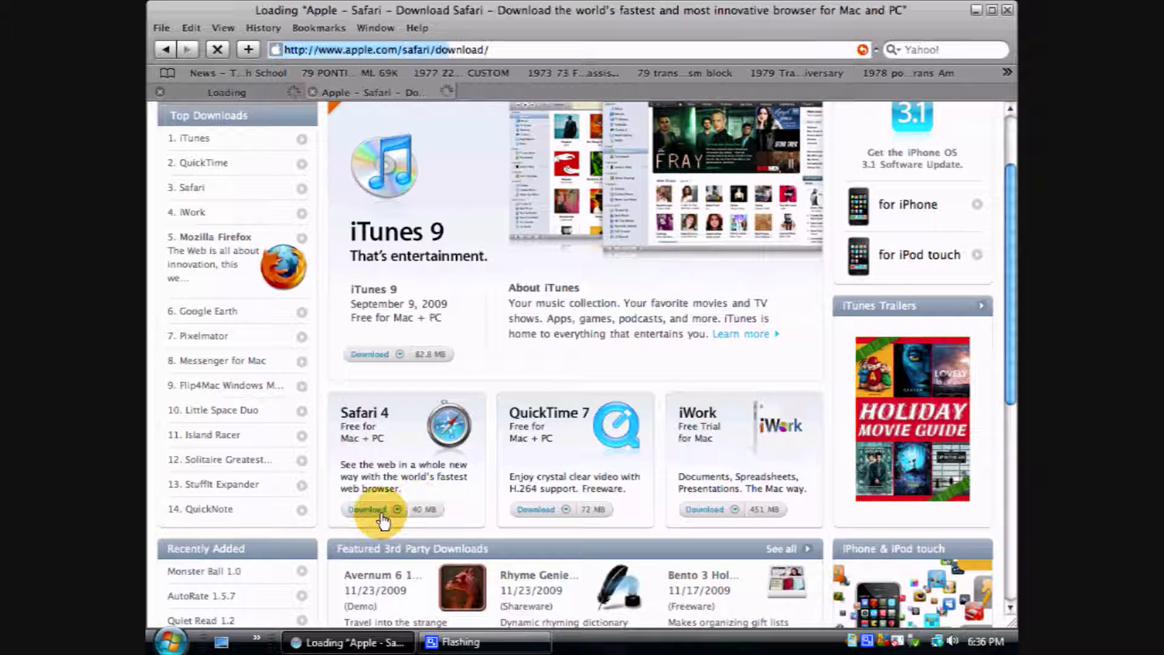
scroll(402, 485, down, 1)
scroll(401, 484, down, 1)
scroll(401, 485, up, 2)
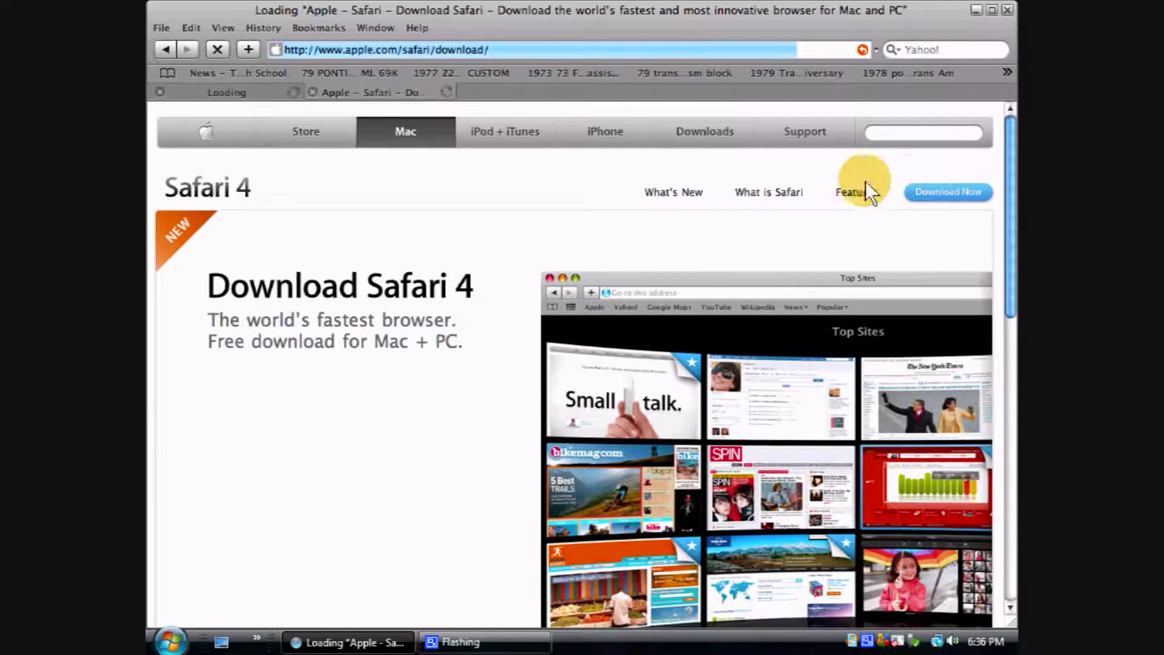
- Reveal the Safari 4 for Windows download options, then close that Safari download tab
click(938, 196)
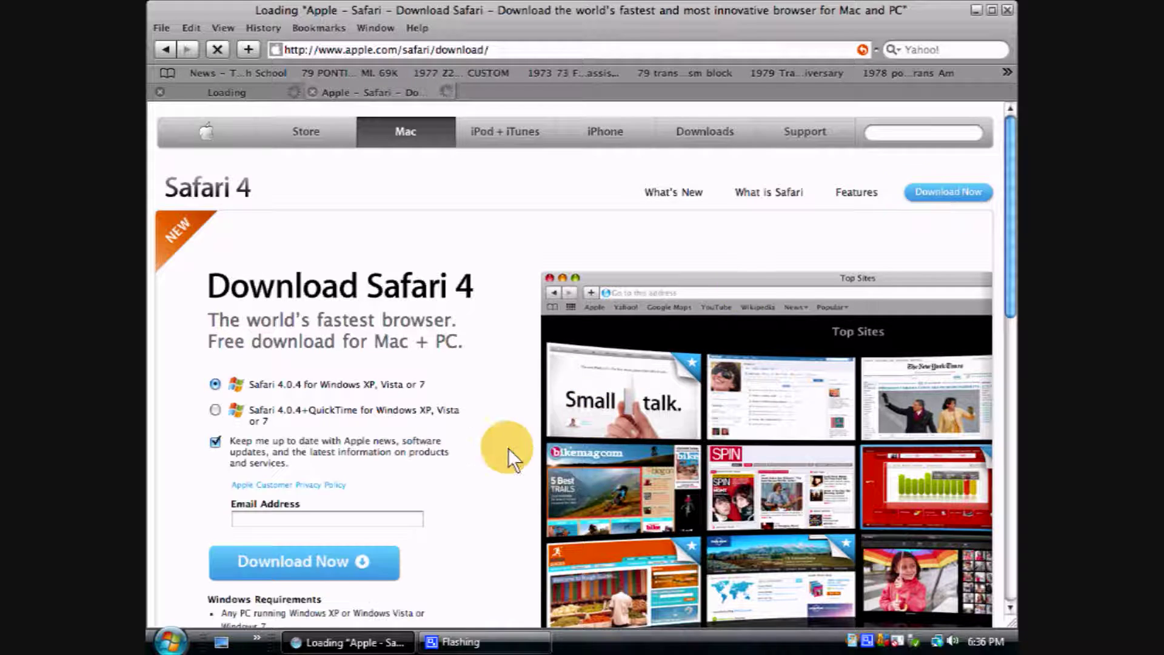
scroll(509, 449, down, 1)
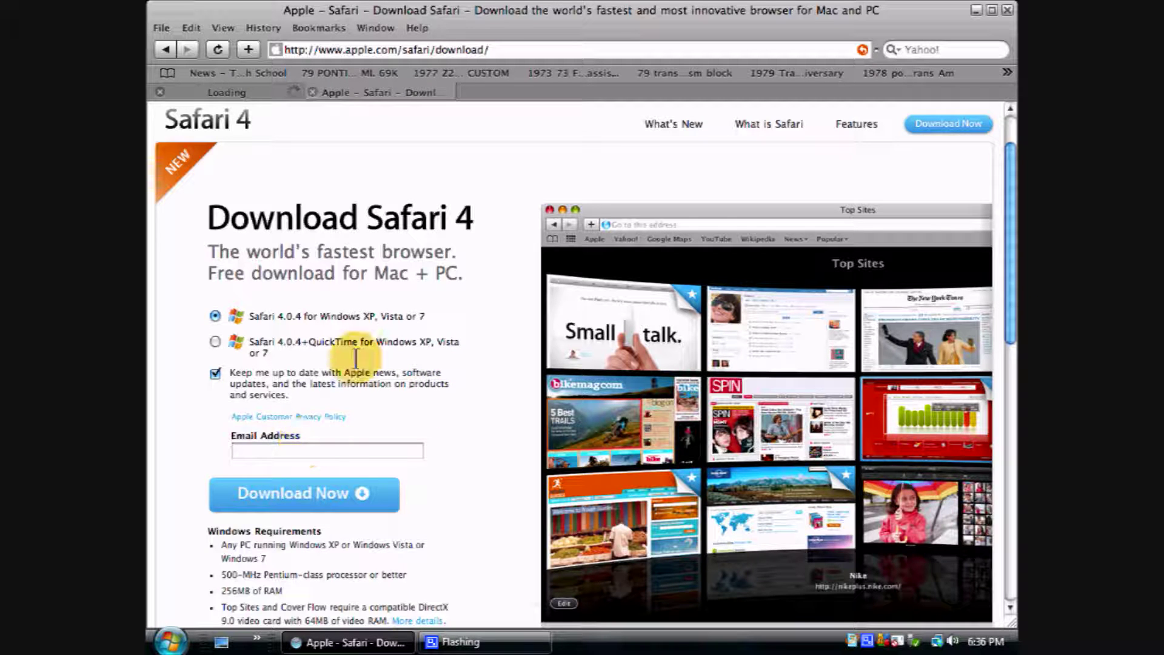
click(312, 94)
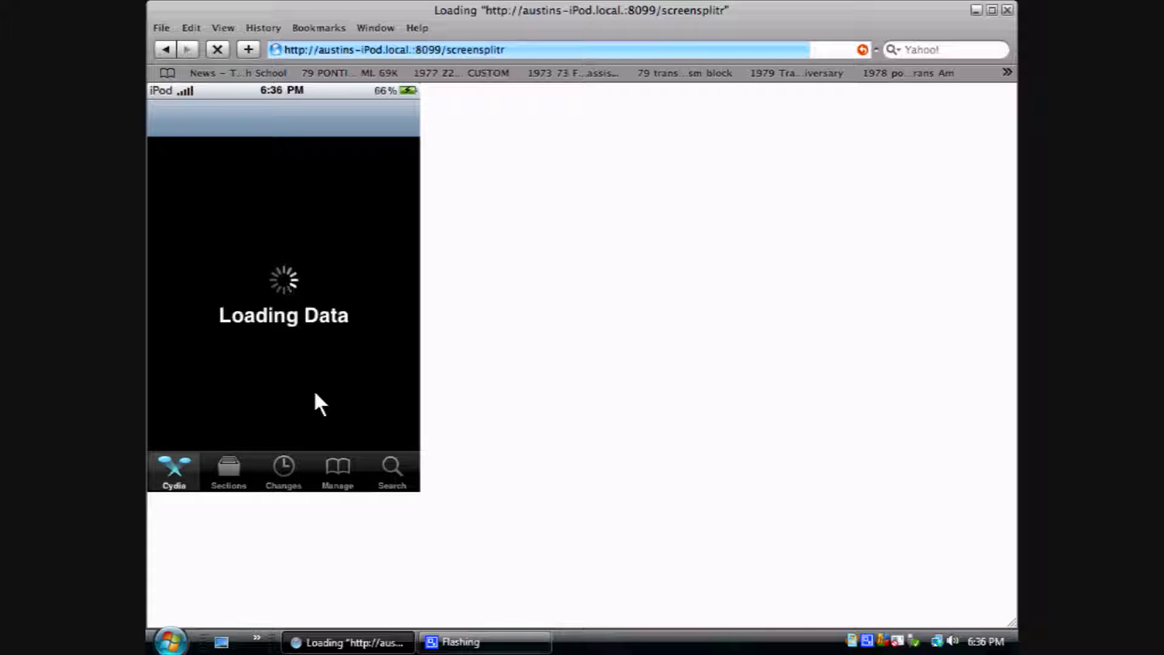
- Focus the ScreenSplitr view and let the mirrored iPod load Cydia's home page
click(315, 392)
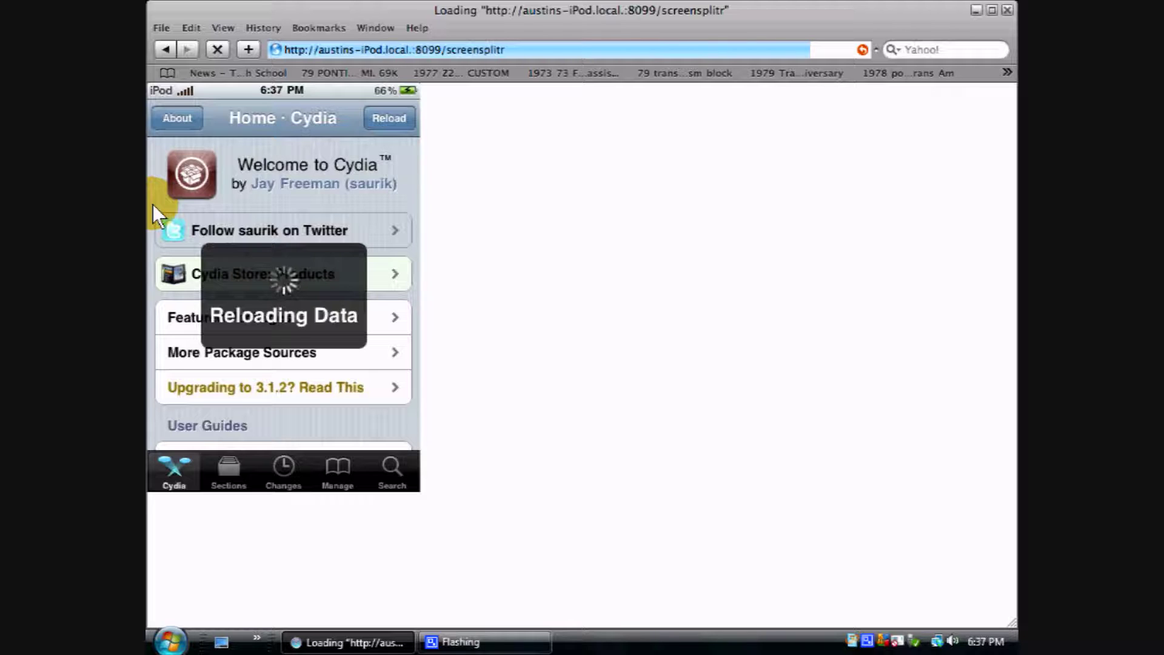
- Follow the mirrored iPod from the Cydia ScreenSplitr search back to the home screen
click(867, 642)
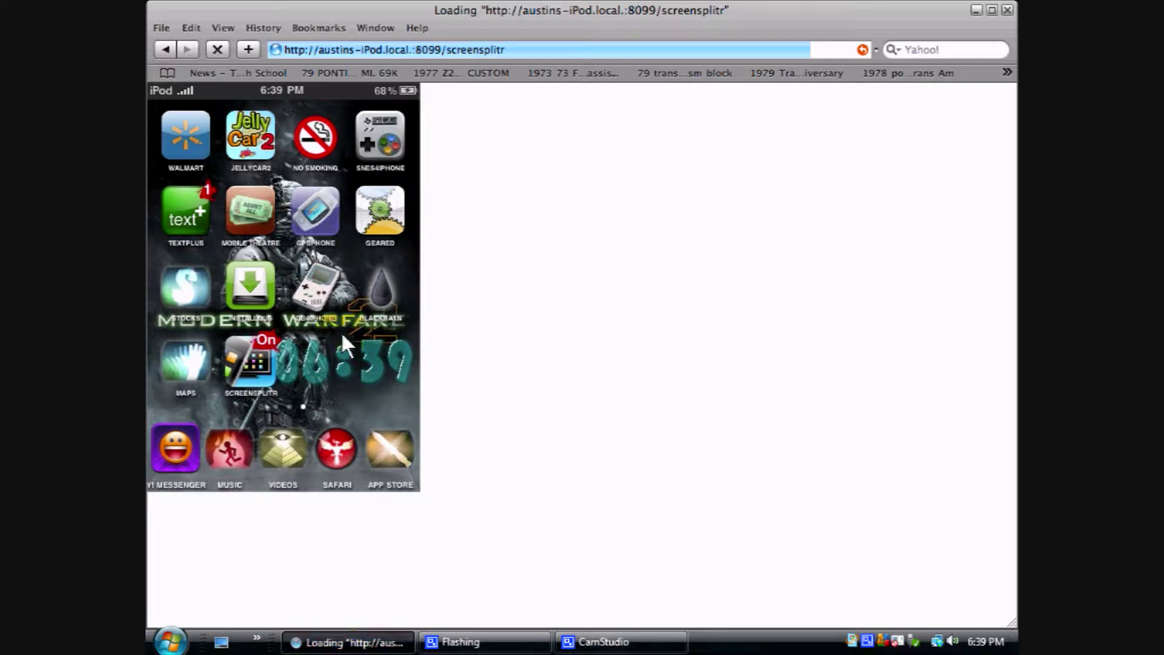
- Launch a new Safari window from the desktop and open the iPod's Bonjour bookmark
click(350, 642)
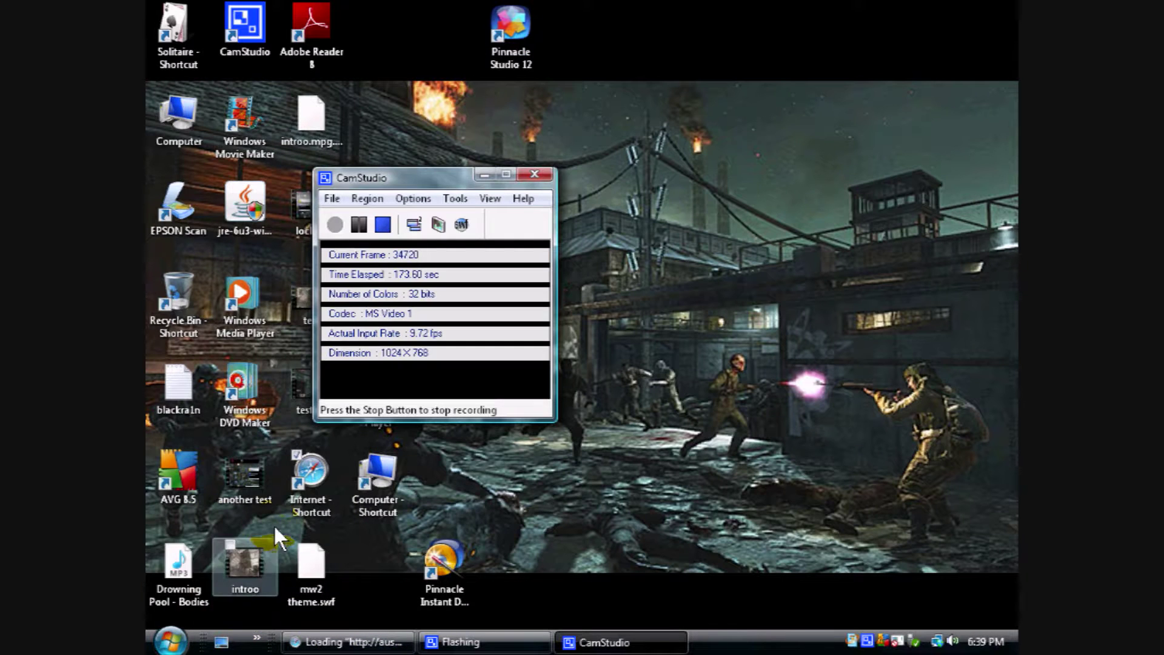
double_click(310, 482)
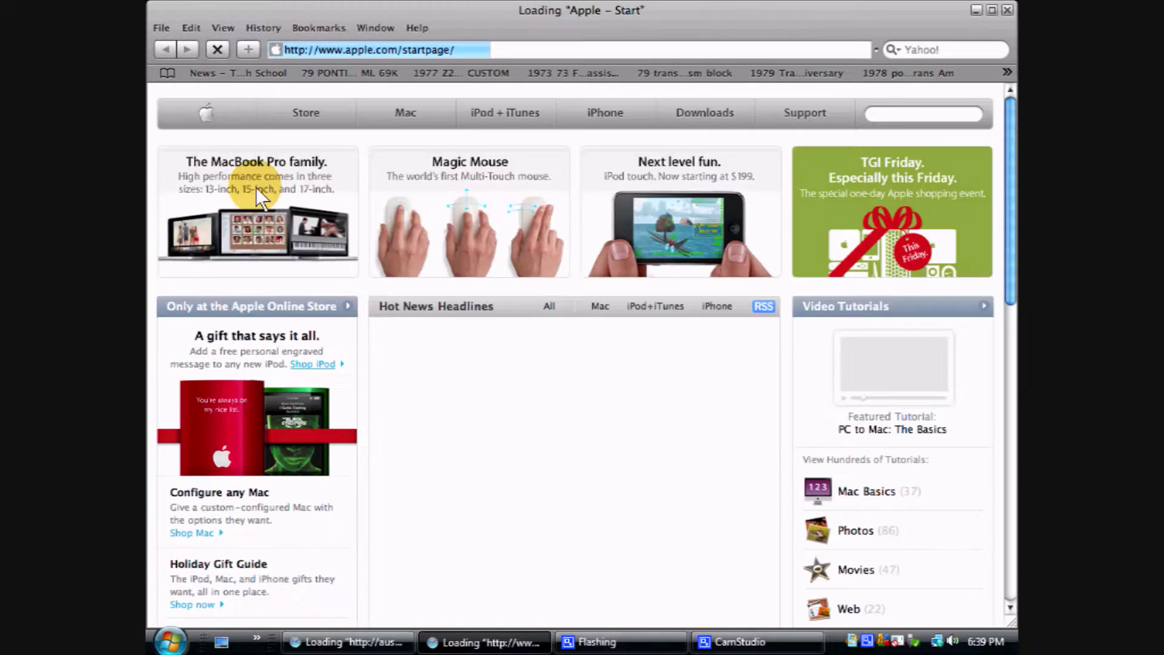
click(318, 27)
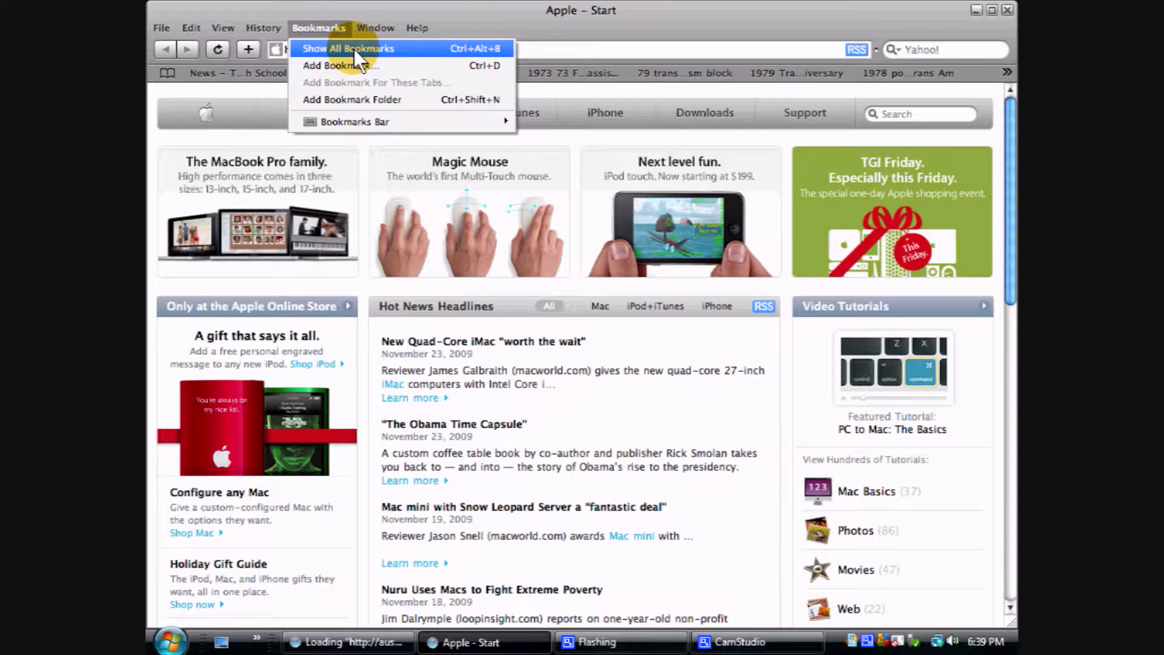
click(355, 50)
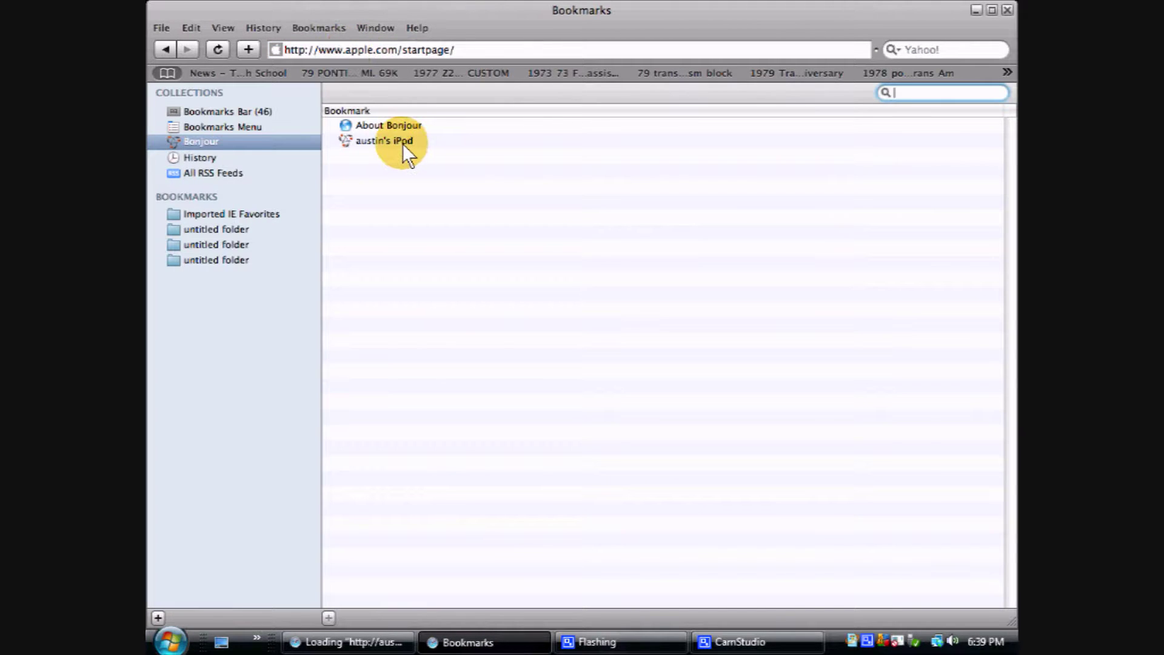
double_click(403, 144)
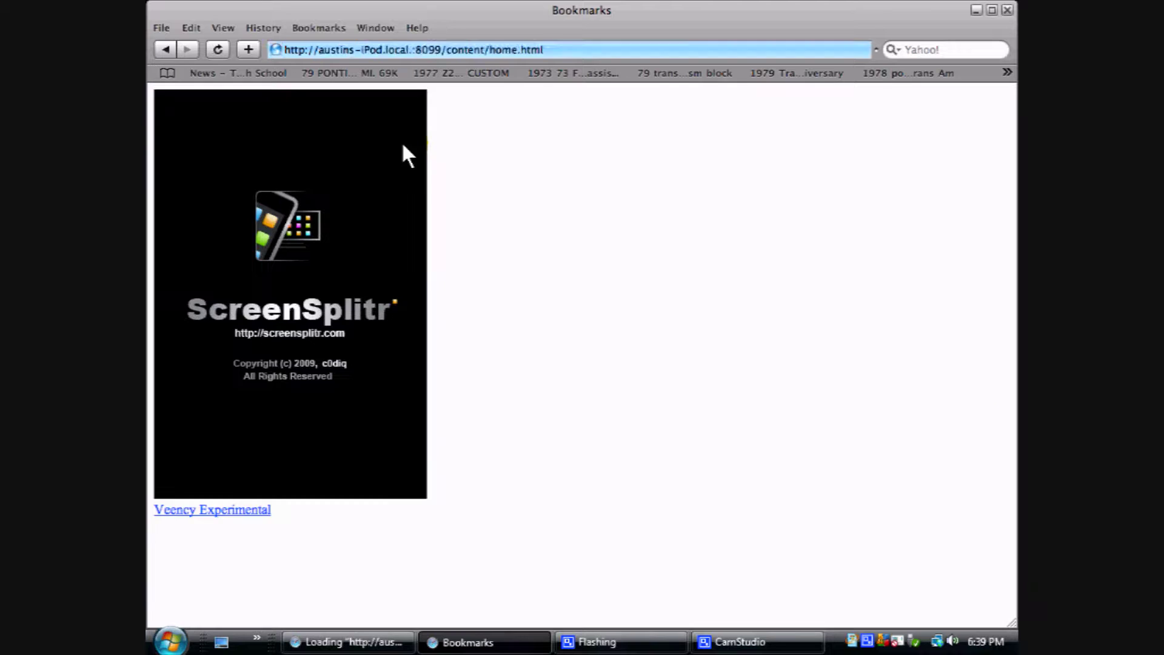
- Start the ScreenSplitr live view from the home page image, then preview the other window
click(402, 316)
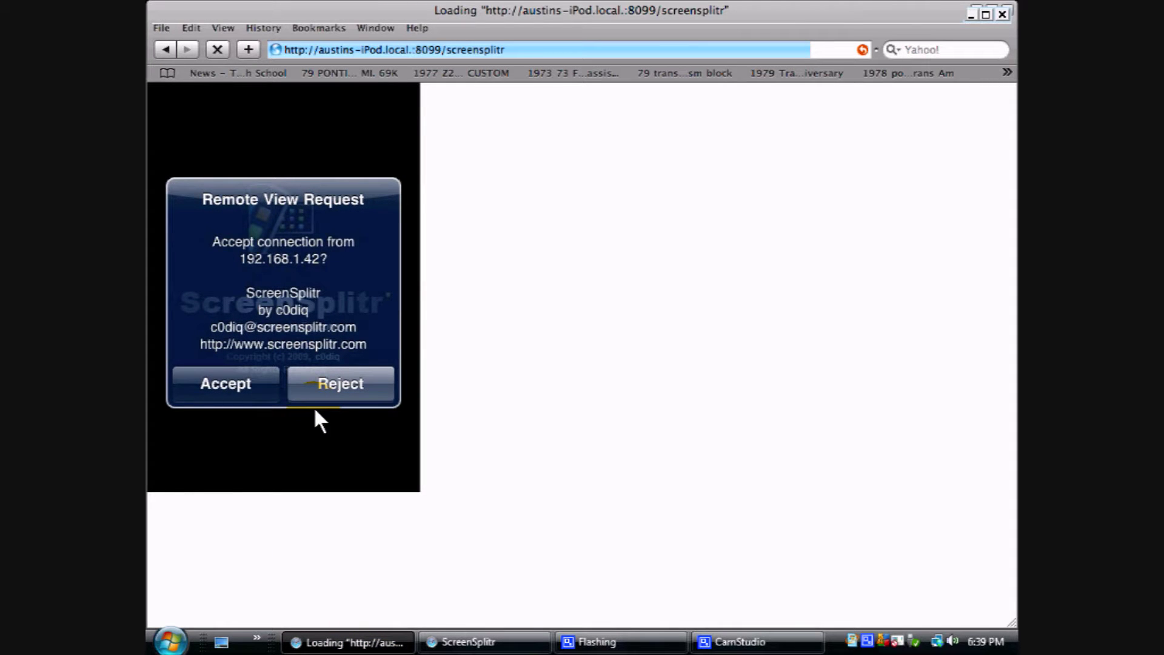
click(464, 642)
mouse_move(488, 643)
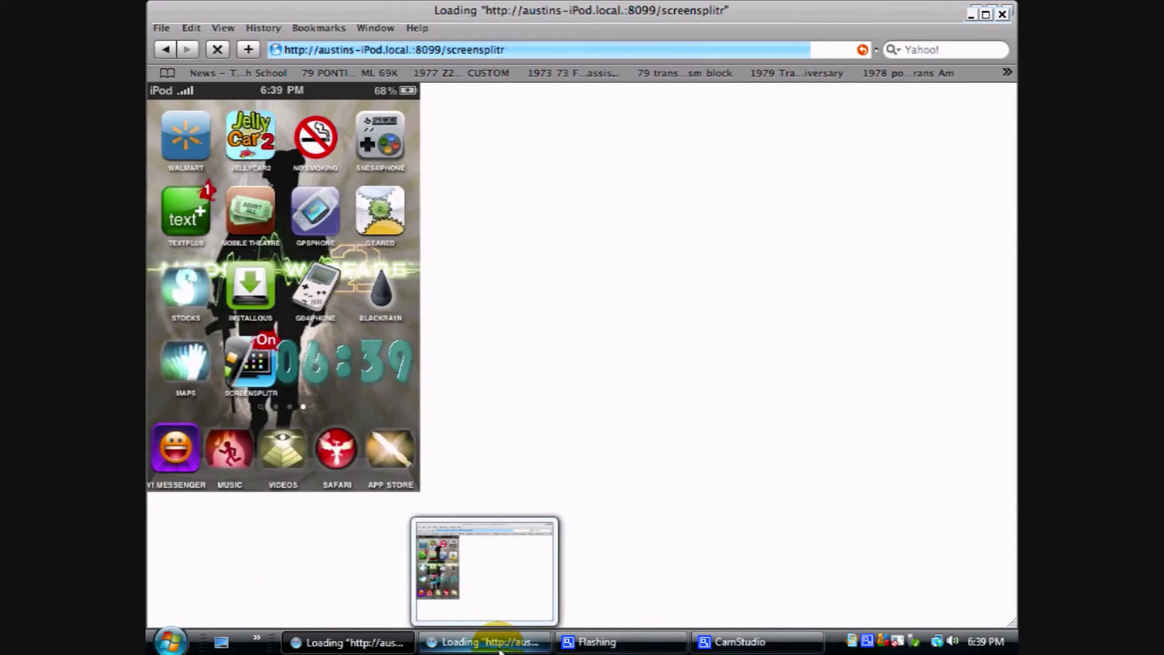
- Switch between the two Safari windows, close the duplicate, and bring CamStudio forward
click(364, 643)
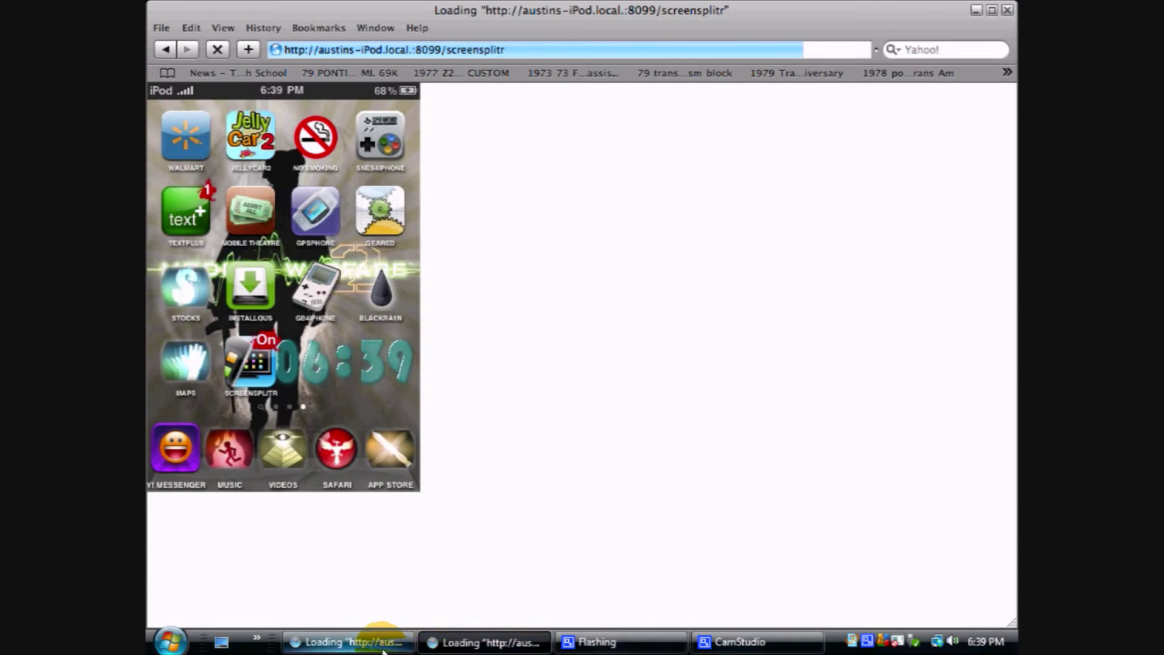
click(483, 641)
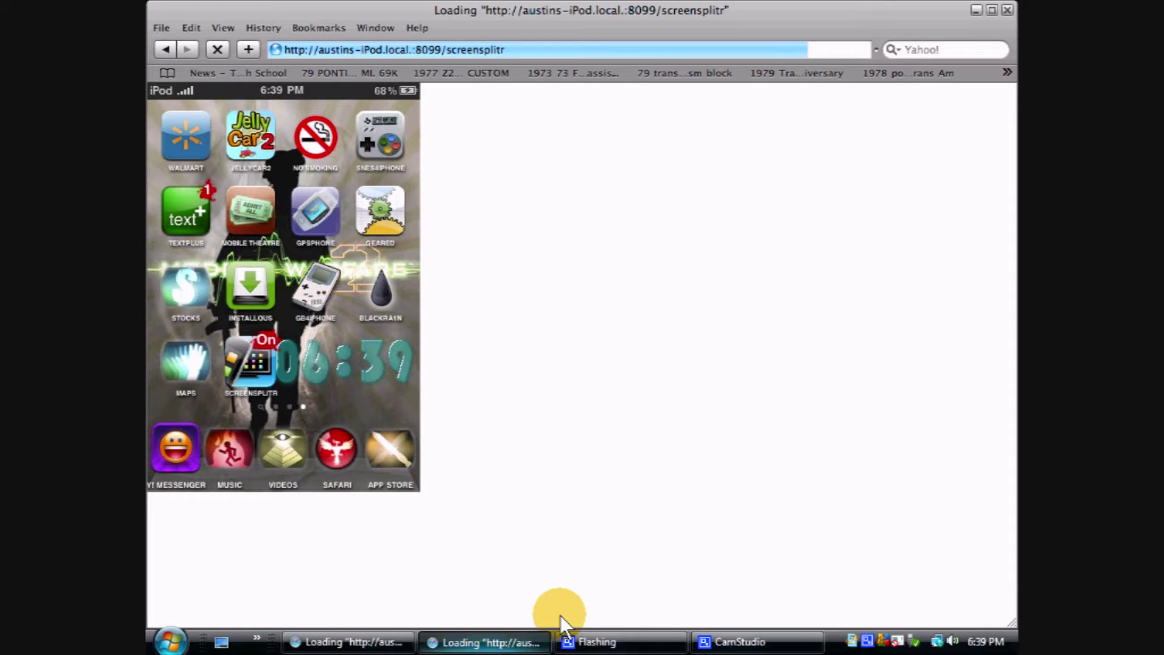
click(1004, 10)
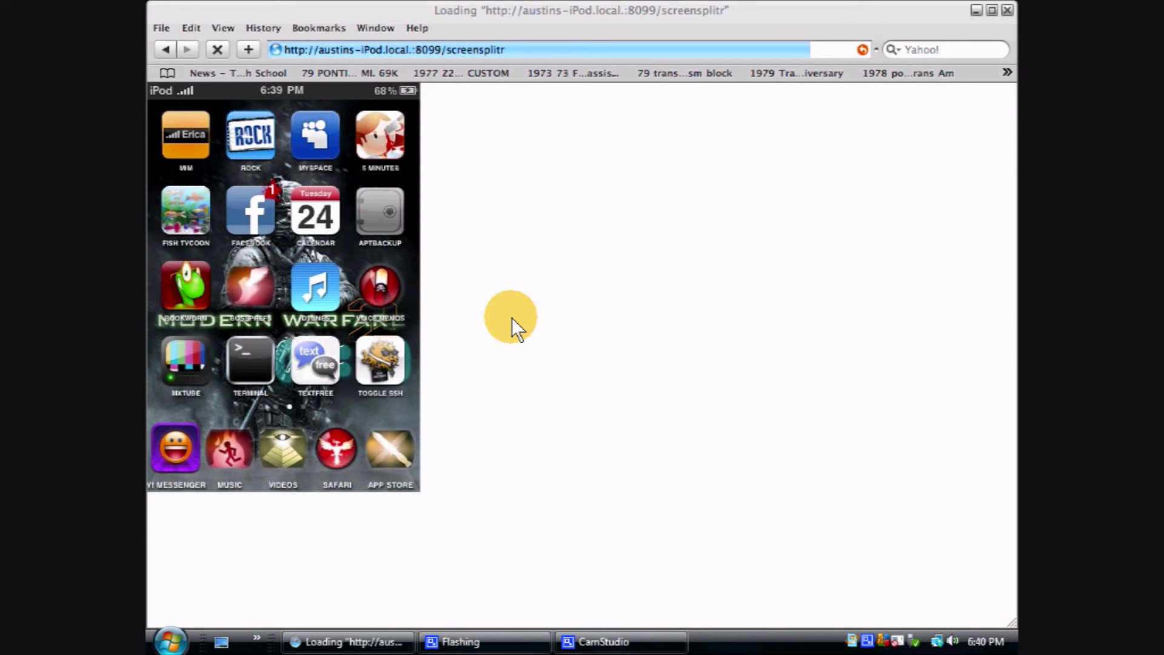
click(621, 641)
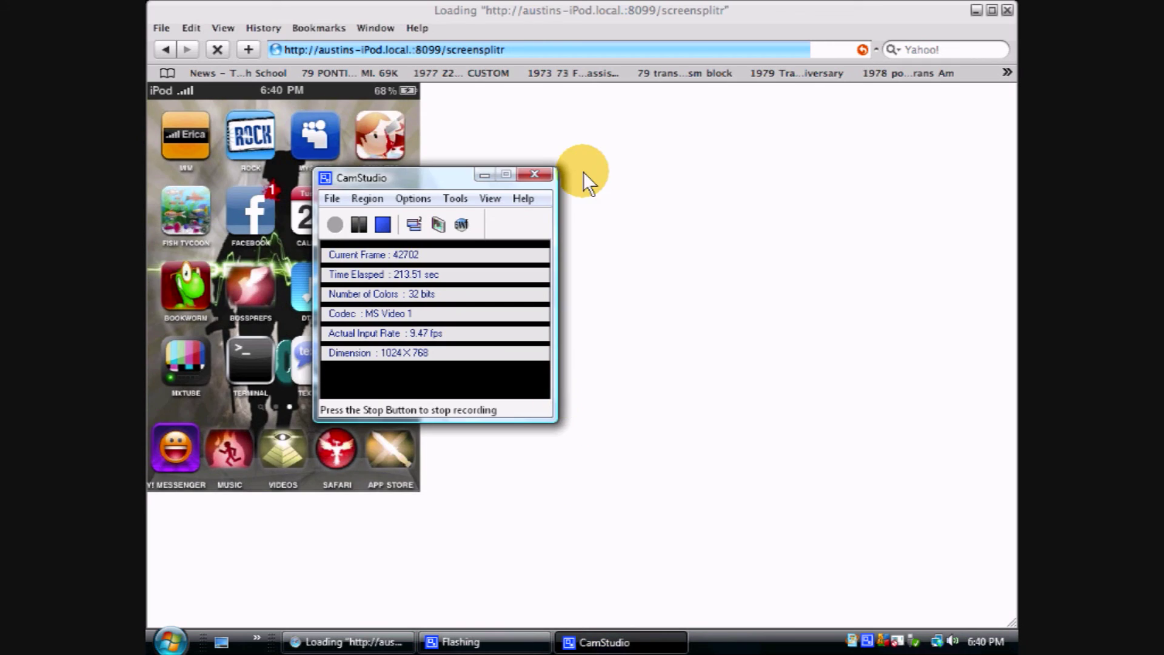